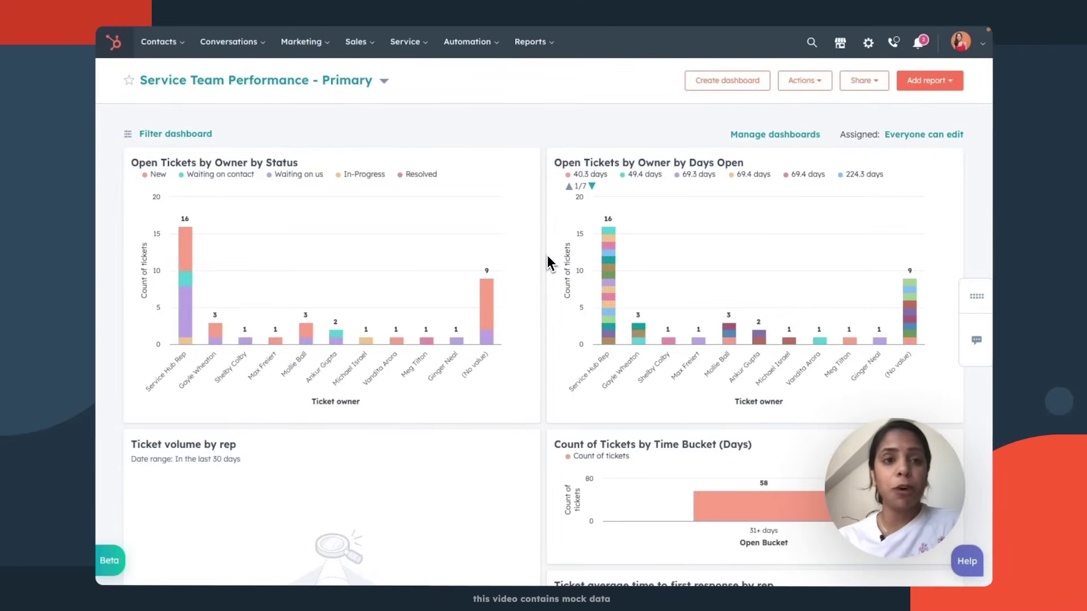
Step: Go to Marketing > Lead Capture > Forms to list the account's 23 forms
left_click(310, 47)
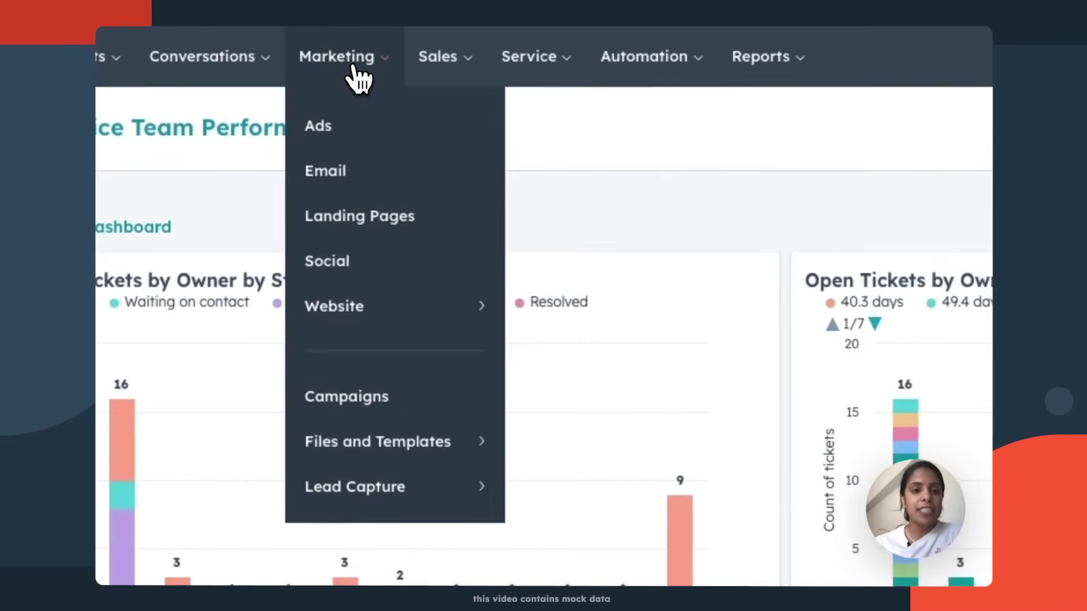
mouse_move(421, 453)
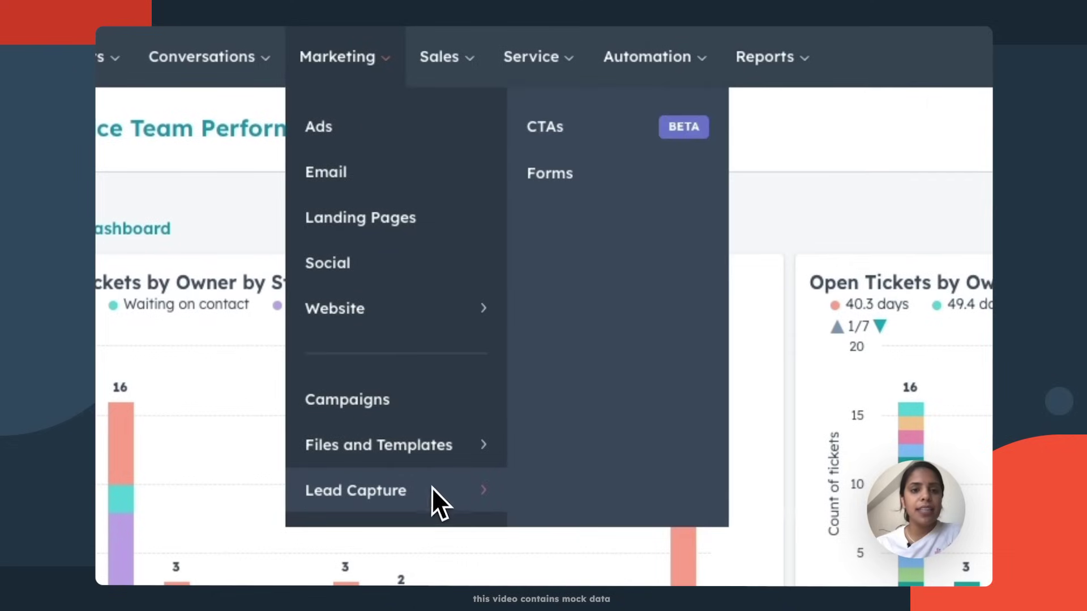
left_click(635, 192)
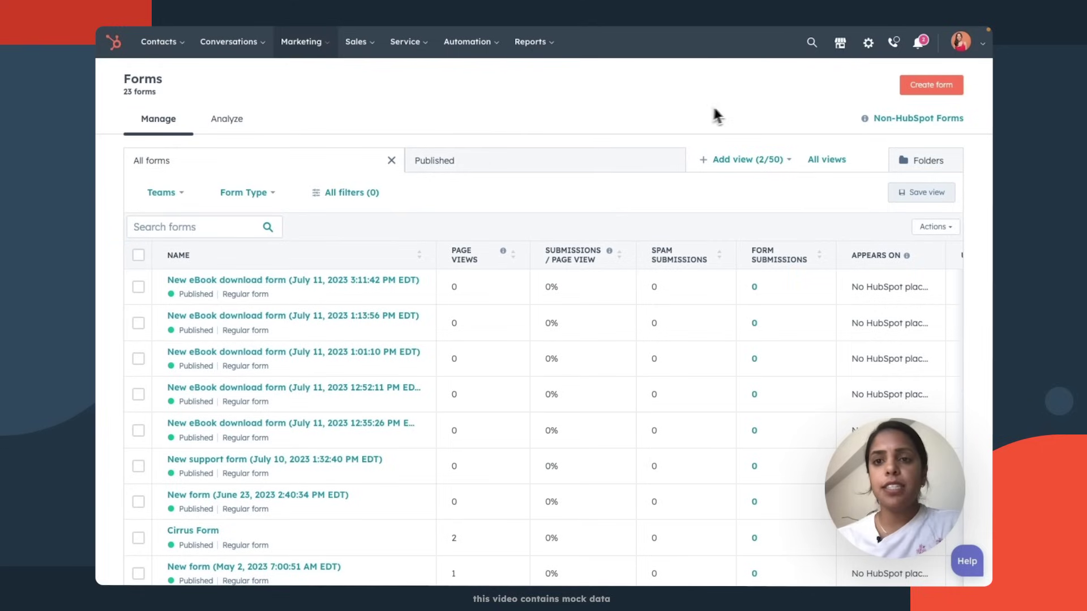
Step: Create a new embedded form from the eBook download template
left_click(920, 88)
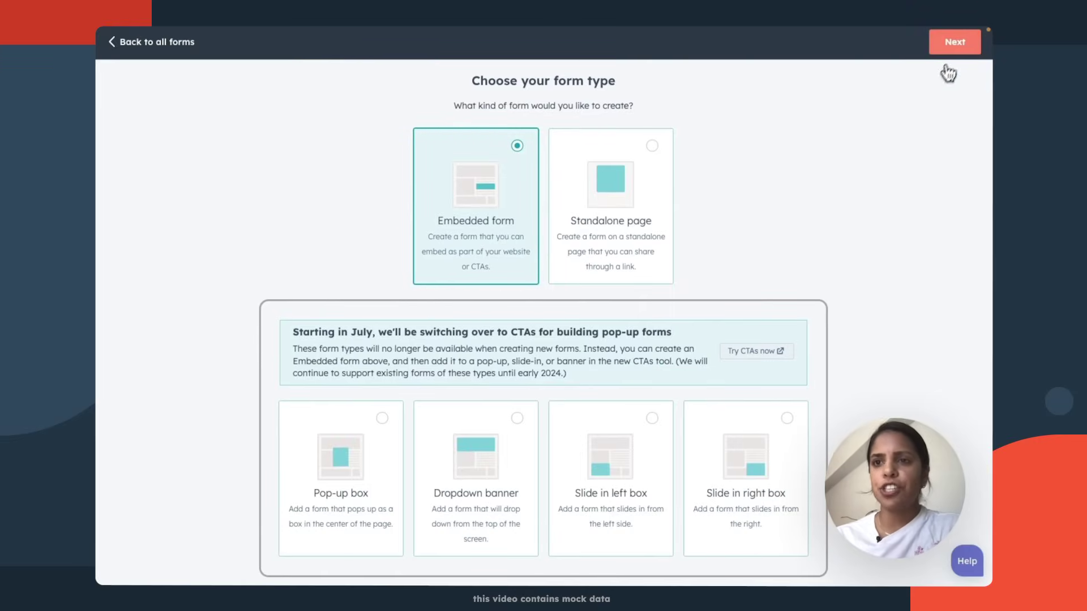
left_click(956, 46)
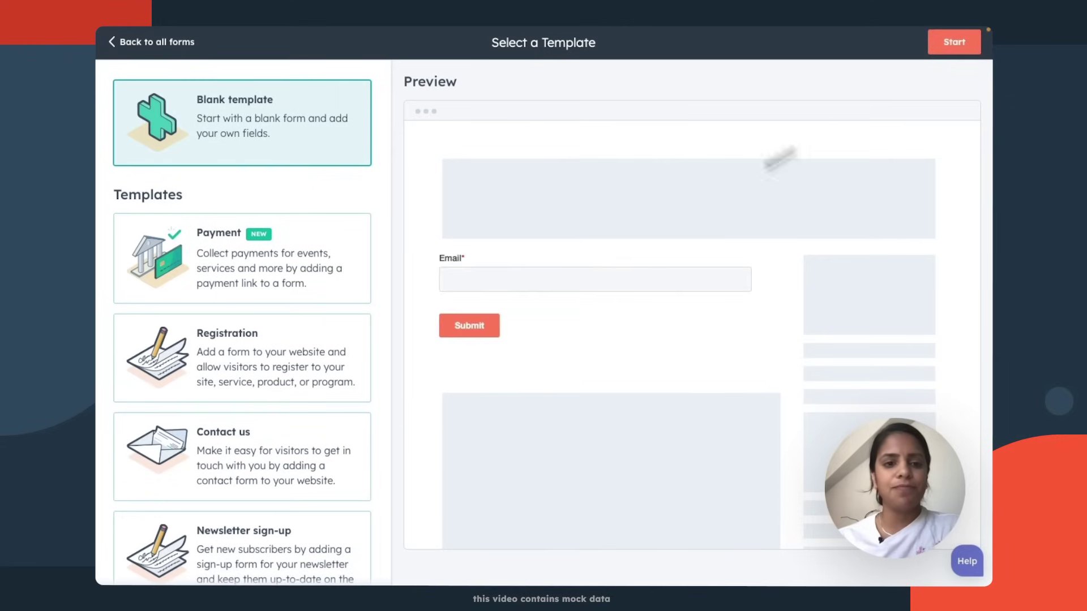
scroll(382, 360, "down", 7)
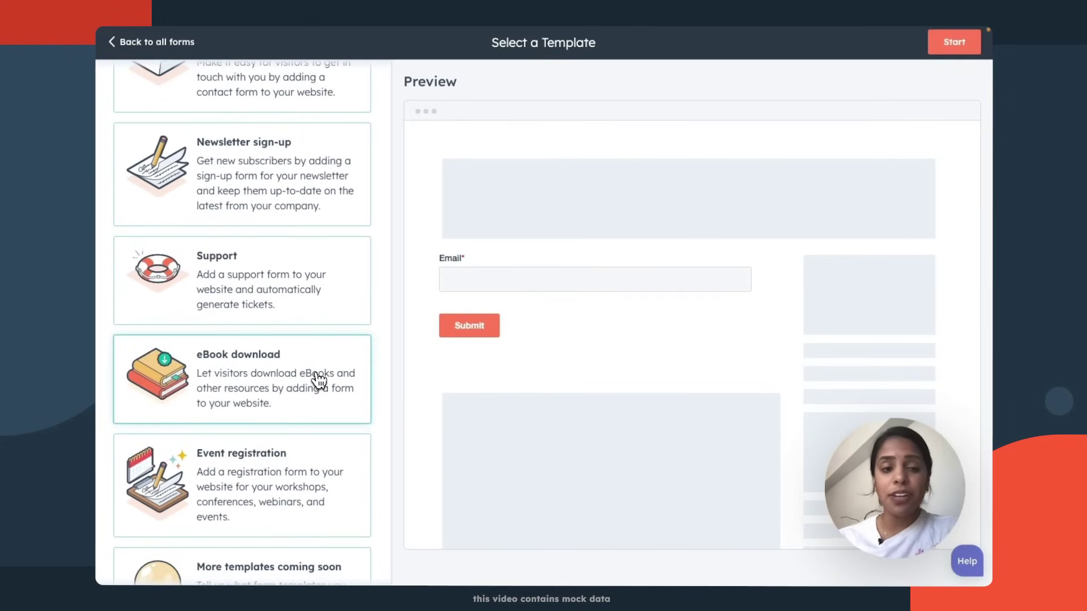
left_click(318, 380)
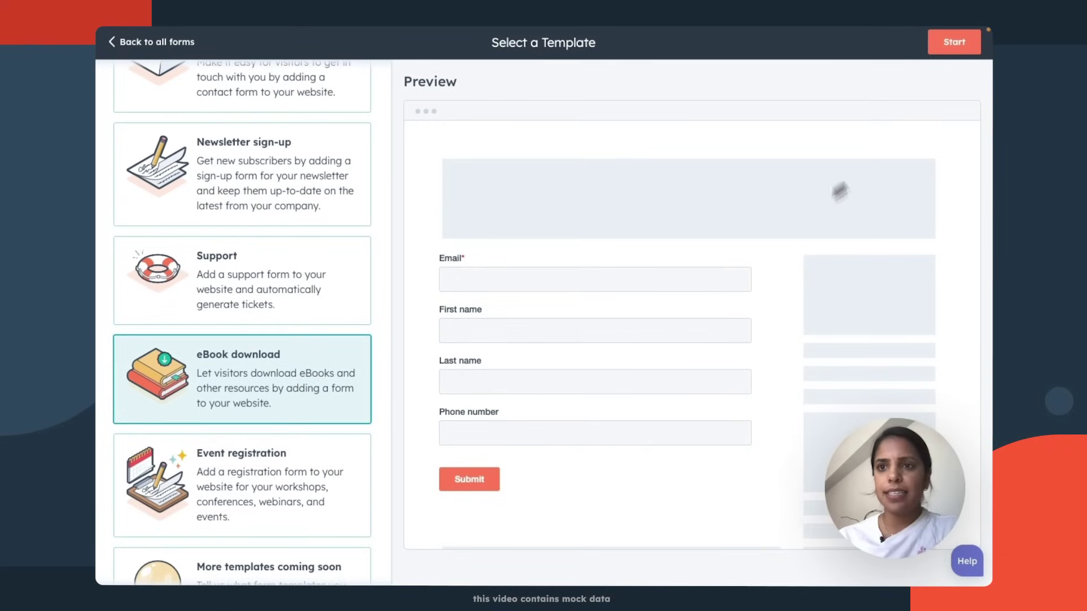
left_click(950, 43)
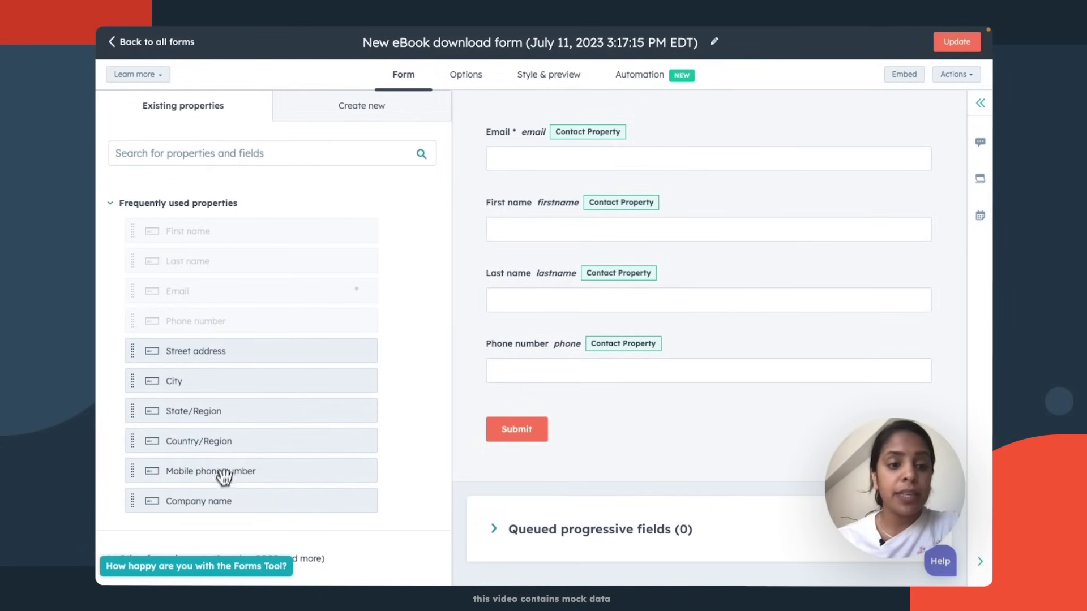
Step: Add Company name and Country/Region fields to the form below Phone number
left_click_drag(224, 499, 558, 400)
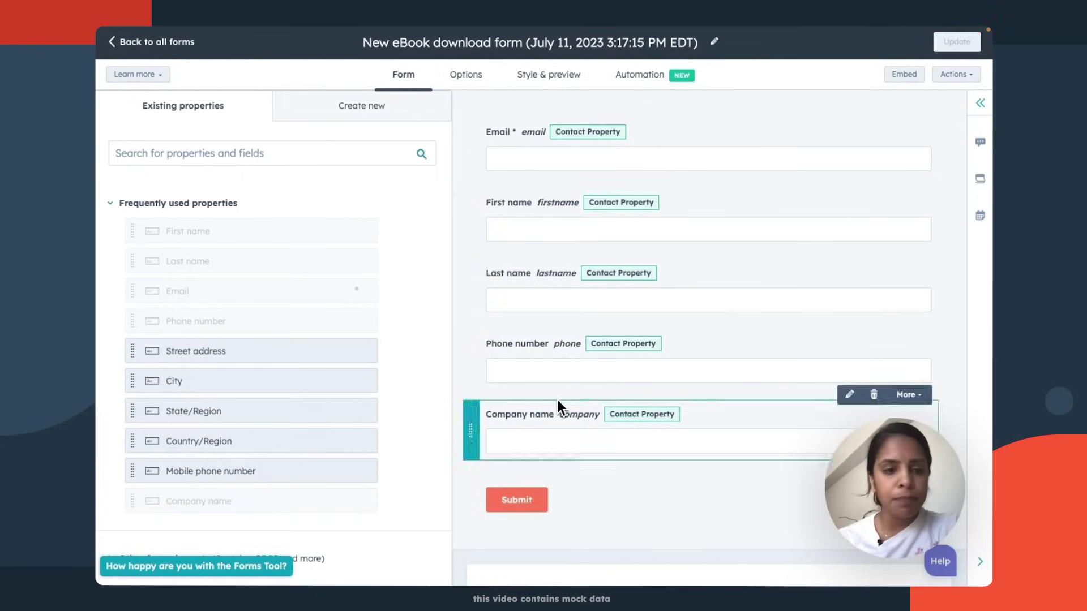
left_click_drag(194, 441, 588, 399)
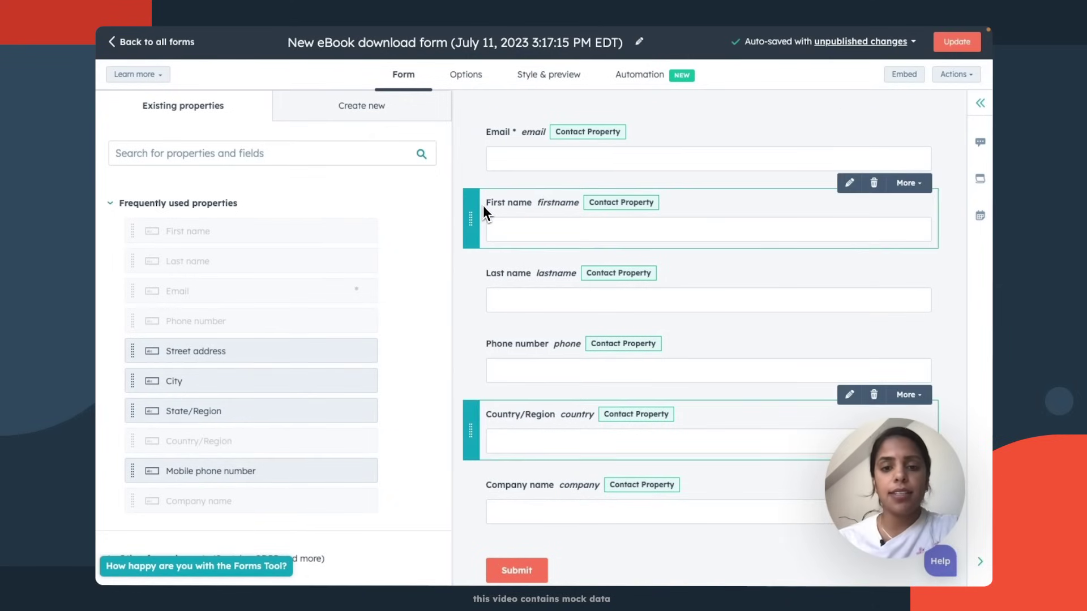
mouse_move(473, 161)
left_click(475, 79)
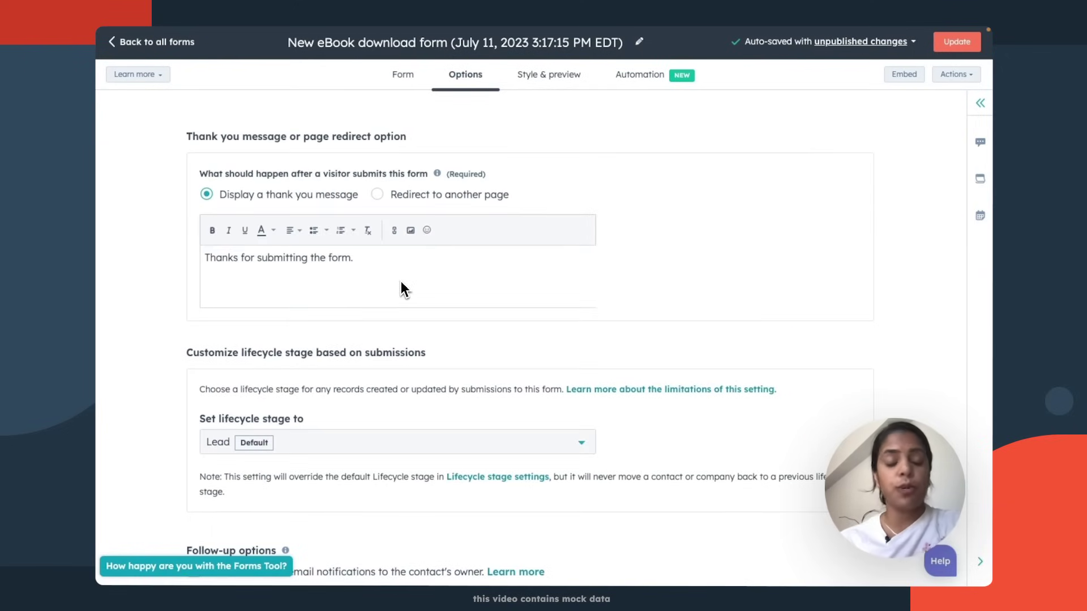
left_click(392, 283)
key("Return")
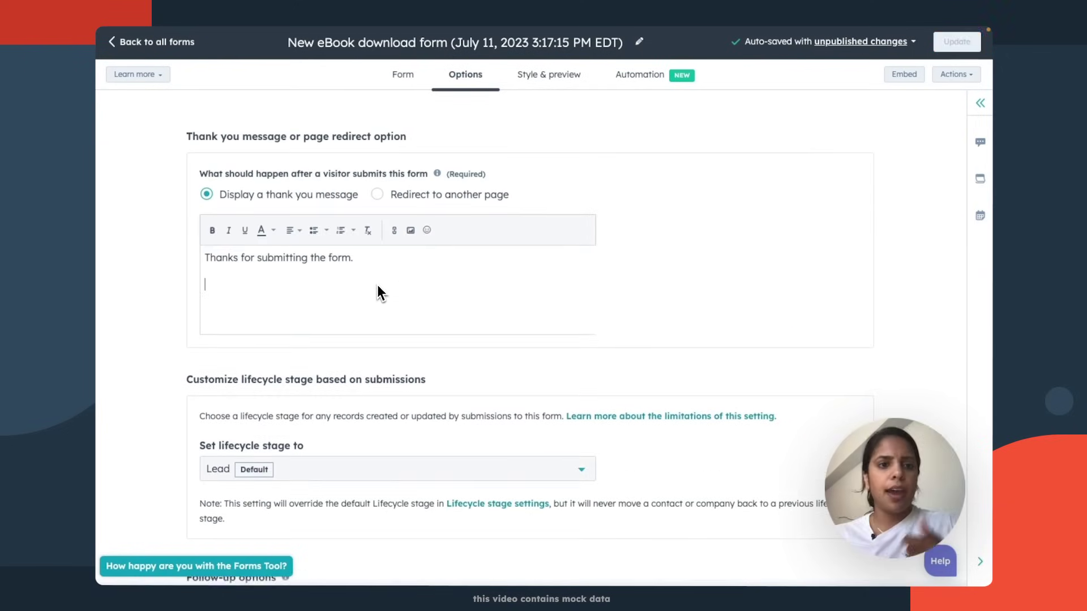
type("w")
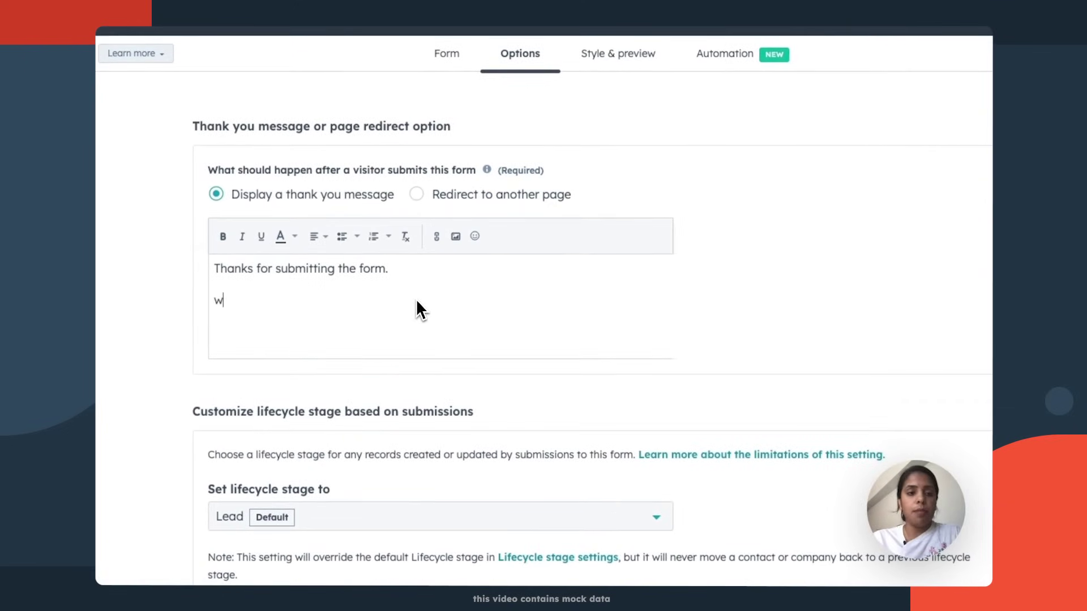
type("ww.ebook.com")
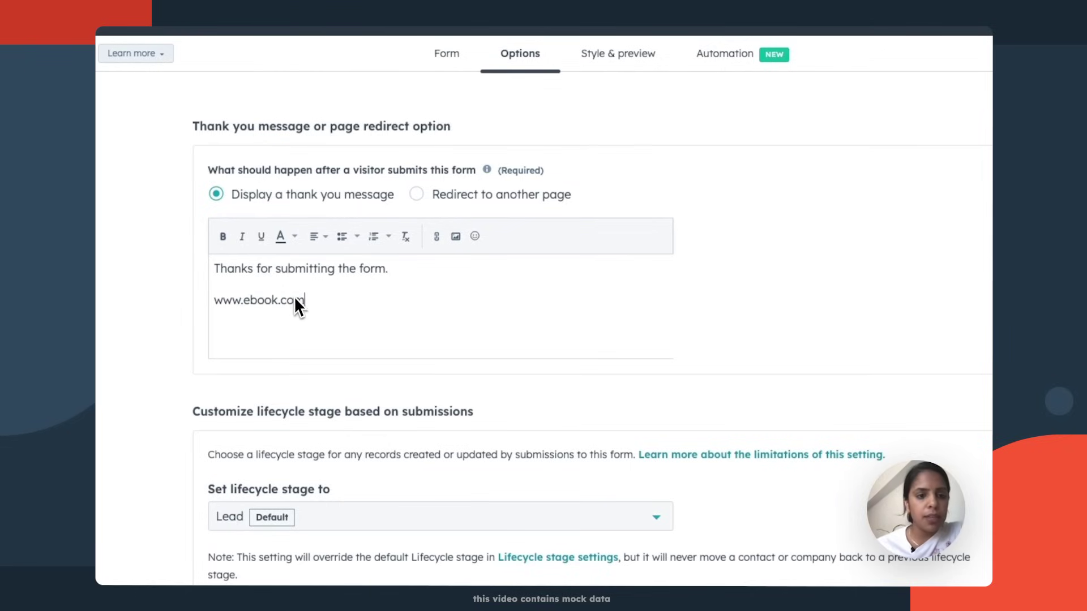
scroll(295, 297, "down", 3)
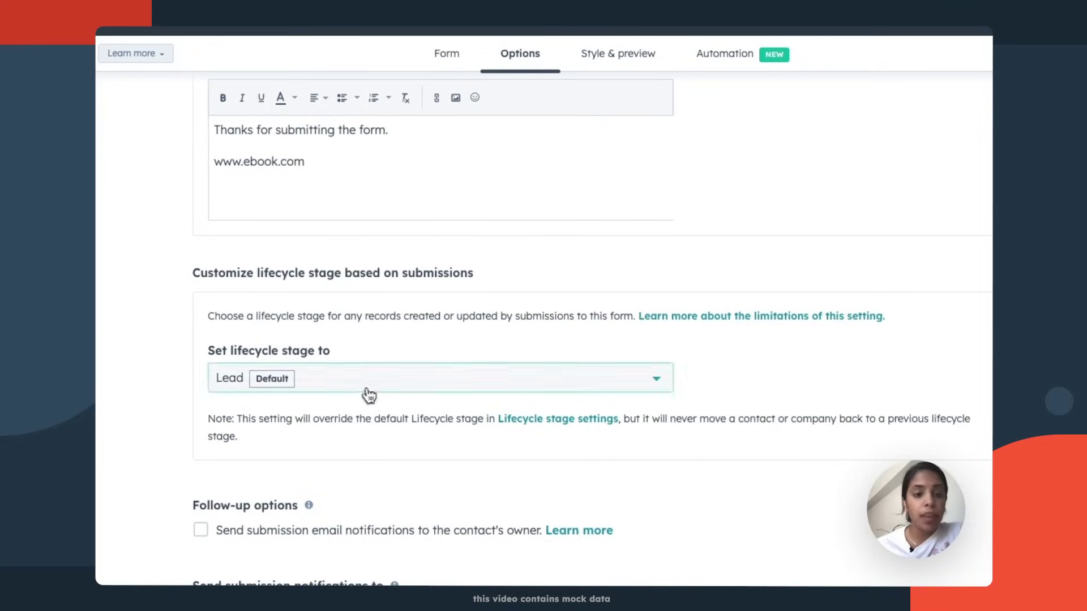
Step: Set lifecycle stage to Marketing Qualified Lead and always create contacts for new email addresses
left_click(369, 394)
left_click(356, 512)
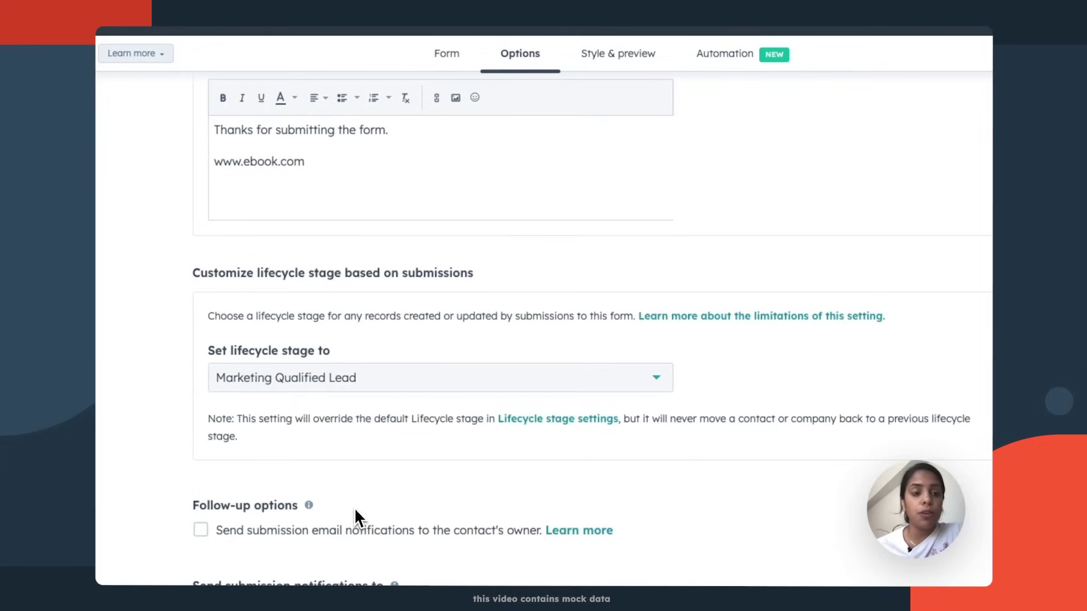
scroll(339, 416, "down", 2)
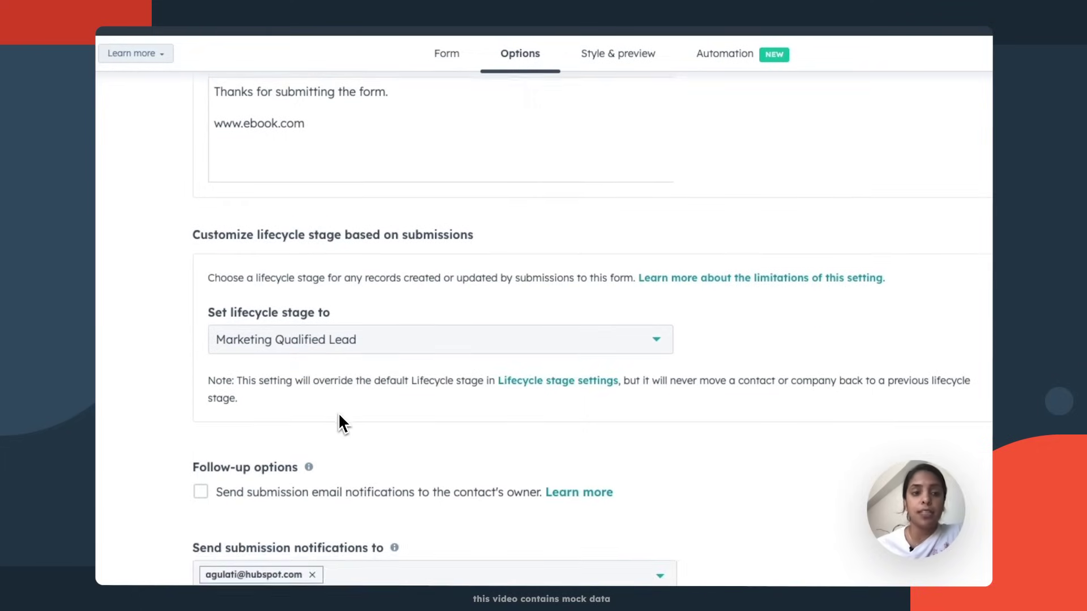
scroll(338, 415, "down", 6)
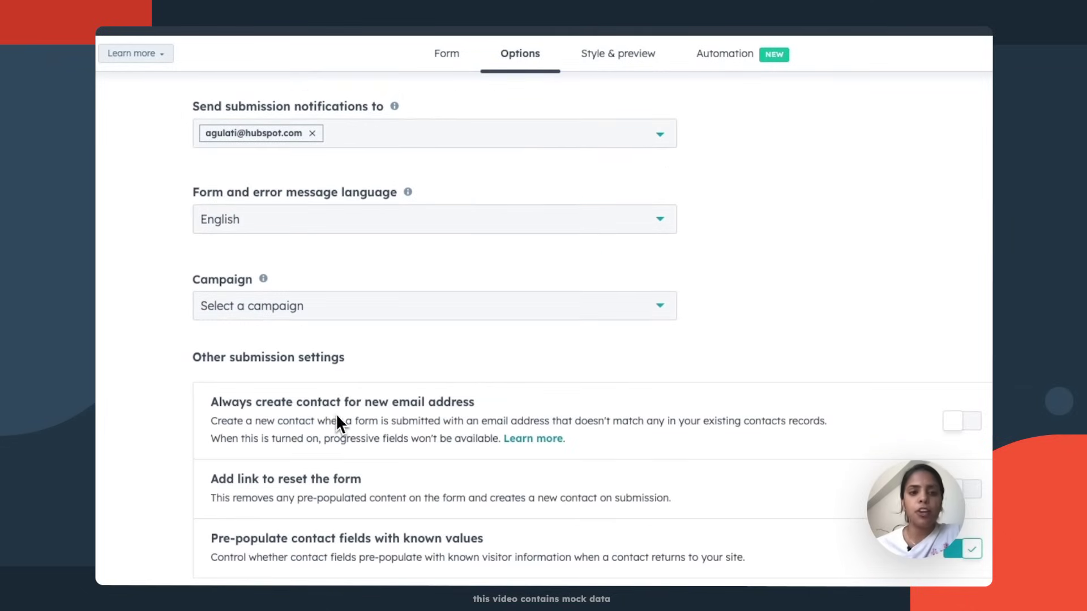
left_click(965, 423)
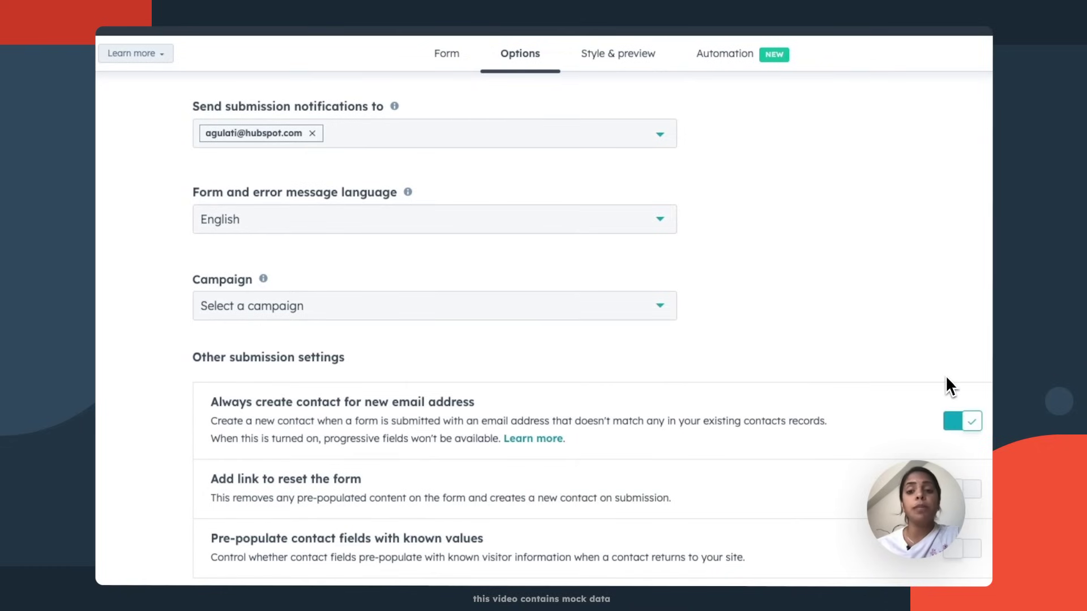
scroll(946, 377, "up", 1)
scroll(946, 377, "up", 6)
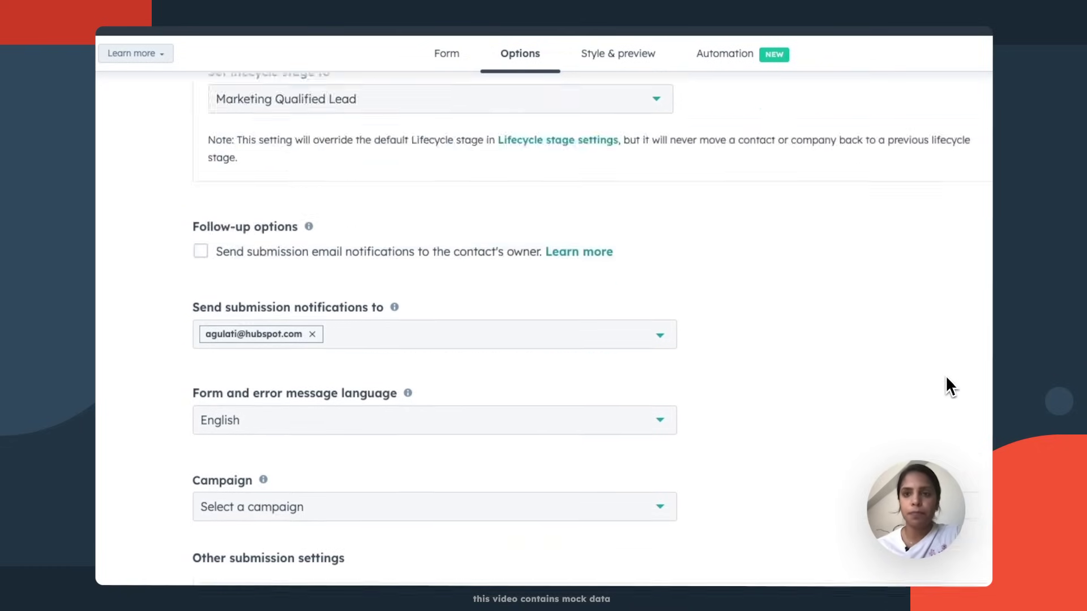
scroll(946, 377, "down", 7)
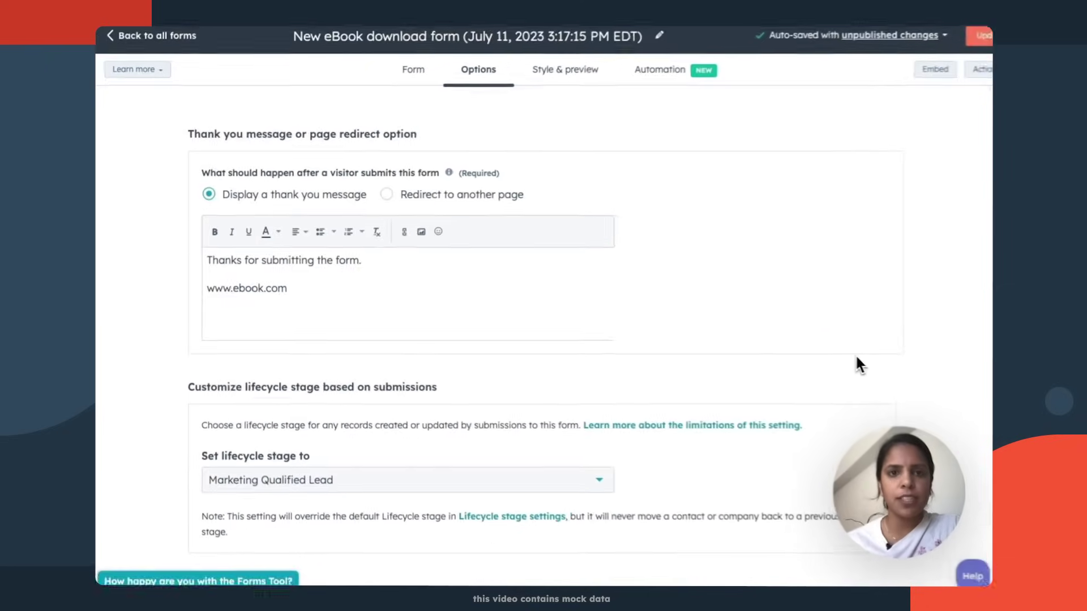
left_click(618, 53)
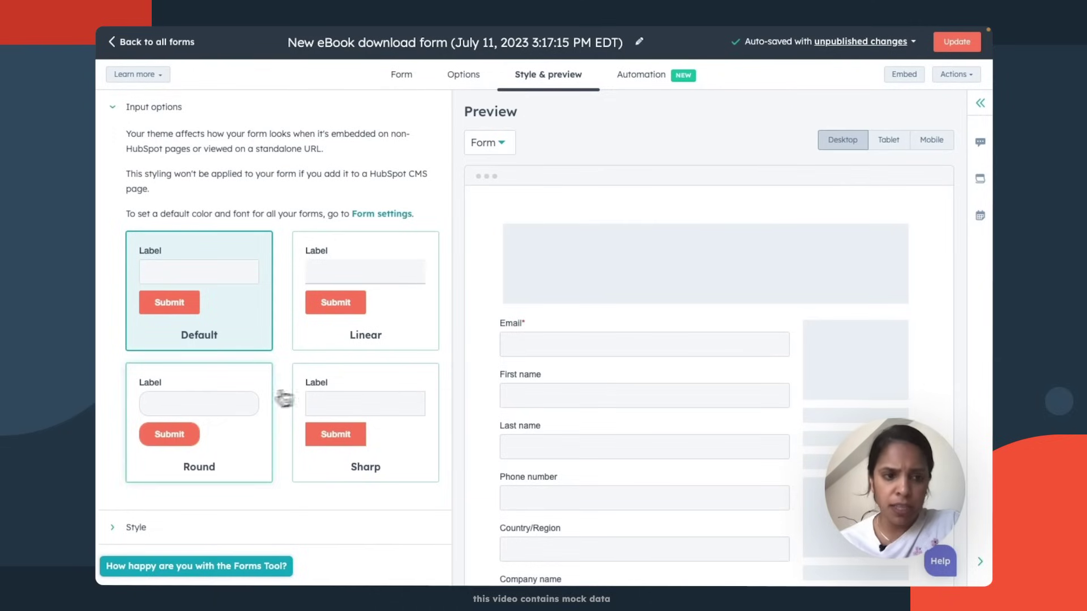
Step: Give the inputs the Round style and make the field labels dark green (37761D)
left_click(226, 441)
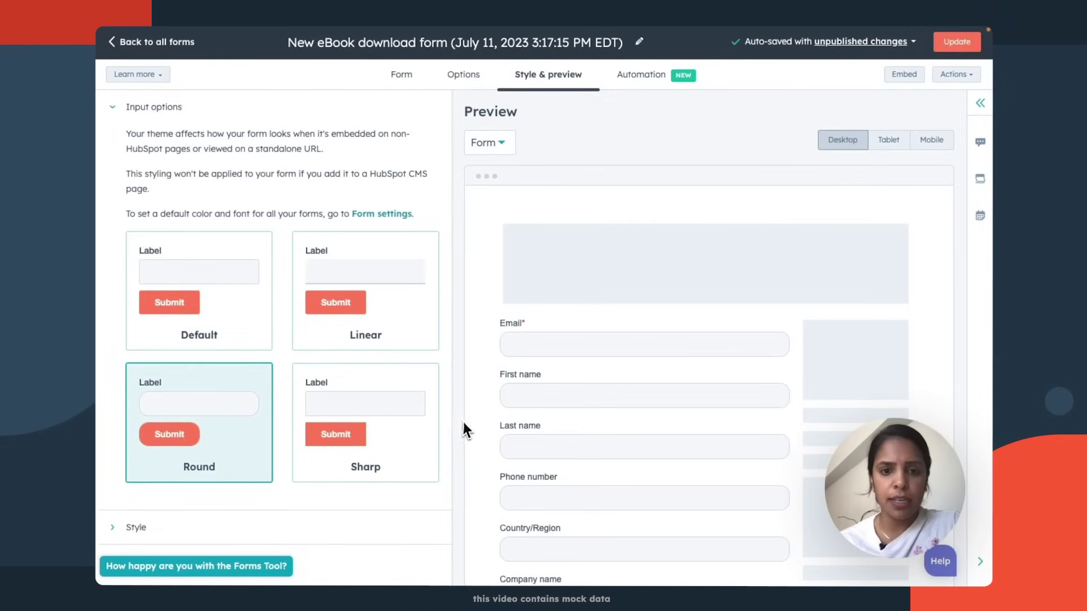
scroll(478, 436, "down", 4)
scroll(477, 436, "up", 1)
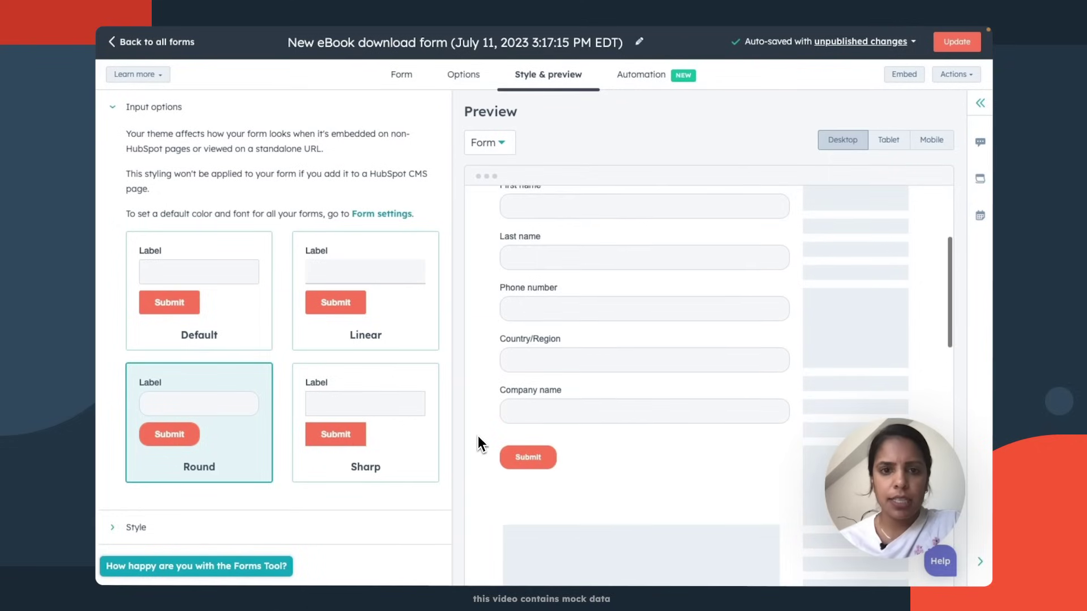
scroll(274, 480, "down", 1)
left_click(136, 498)
scroll(158, 493, "down", 8)
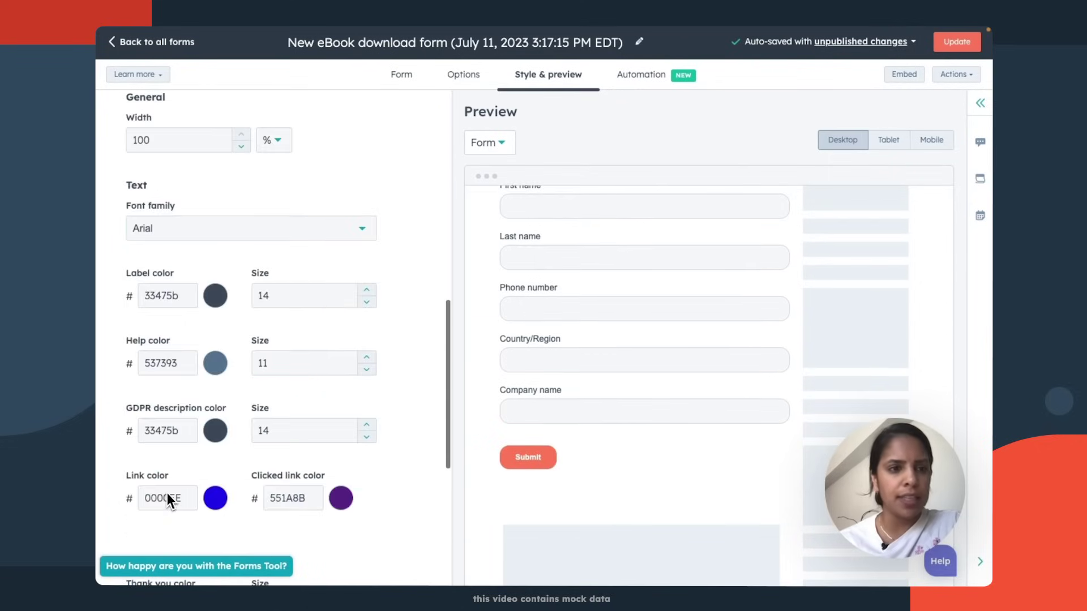
left_click(215, 298)
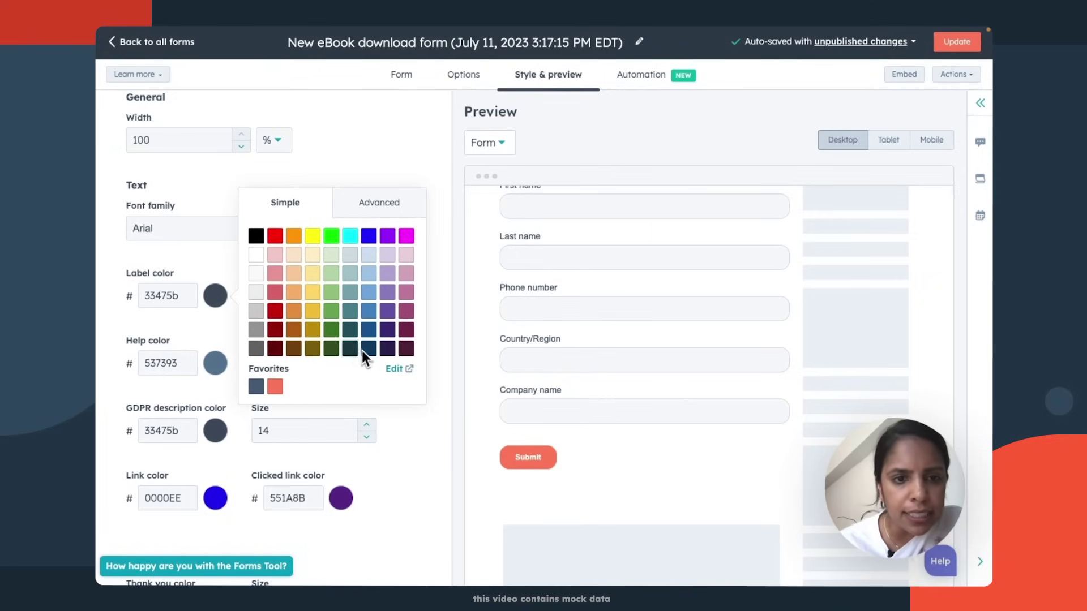
left_click(332, 331)
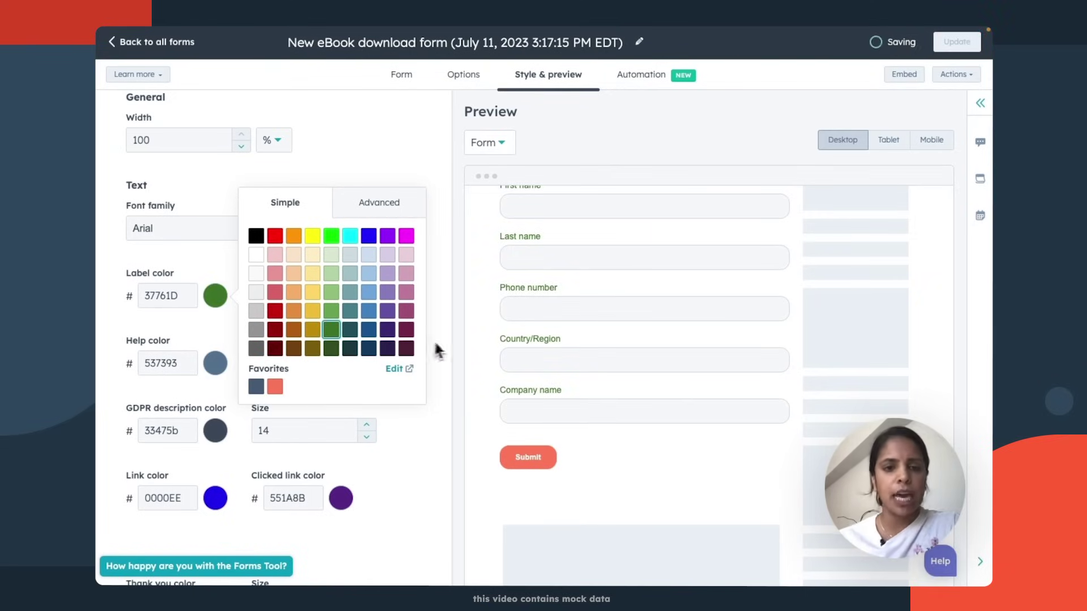
left_click(454, 346)
Step: Make the Submit button dark red (CC0201)
scroll(359, 393, "down", 3)
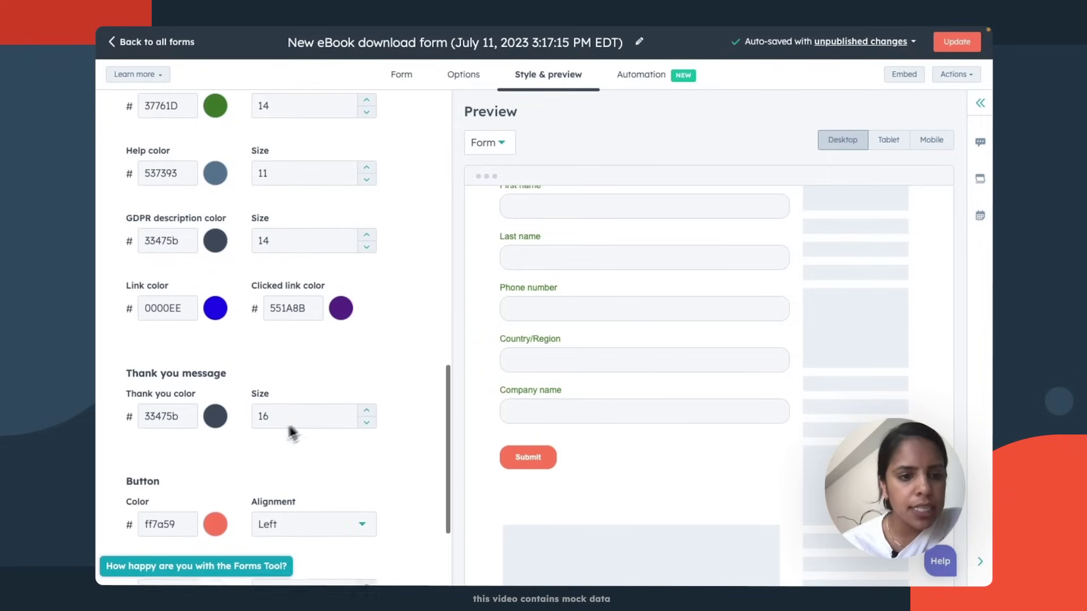
scroll(291, 430, "down", 1)
left_click(216, 496)
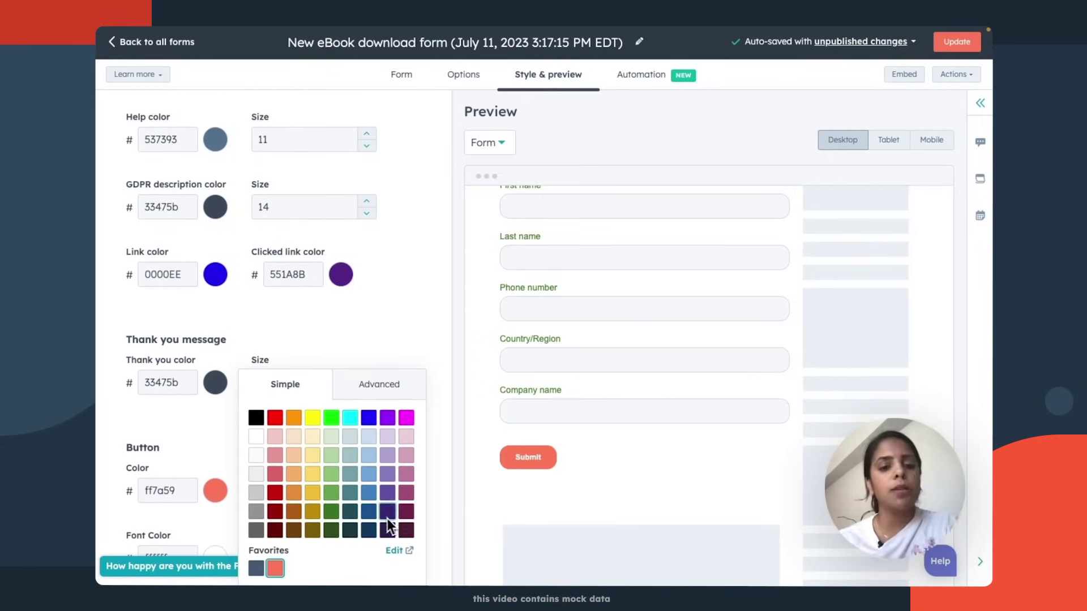
left_click(275, 498)
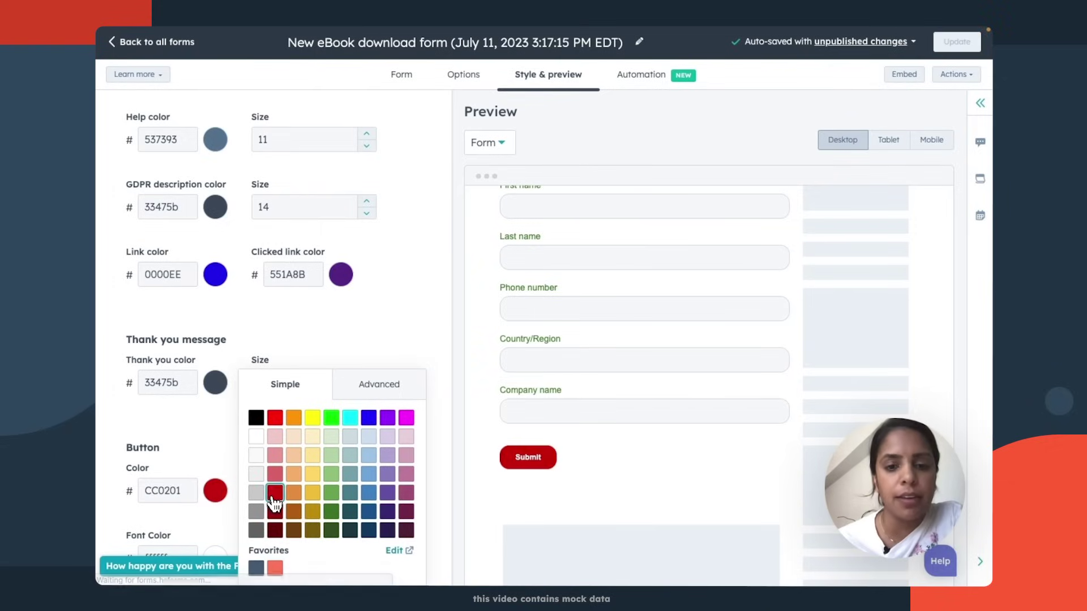
left_click(458, 431)
scroll(411, 437, "down", 3)
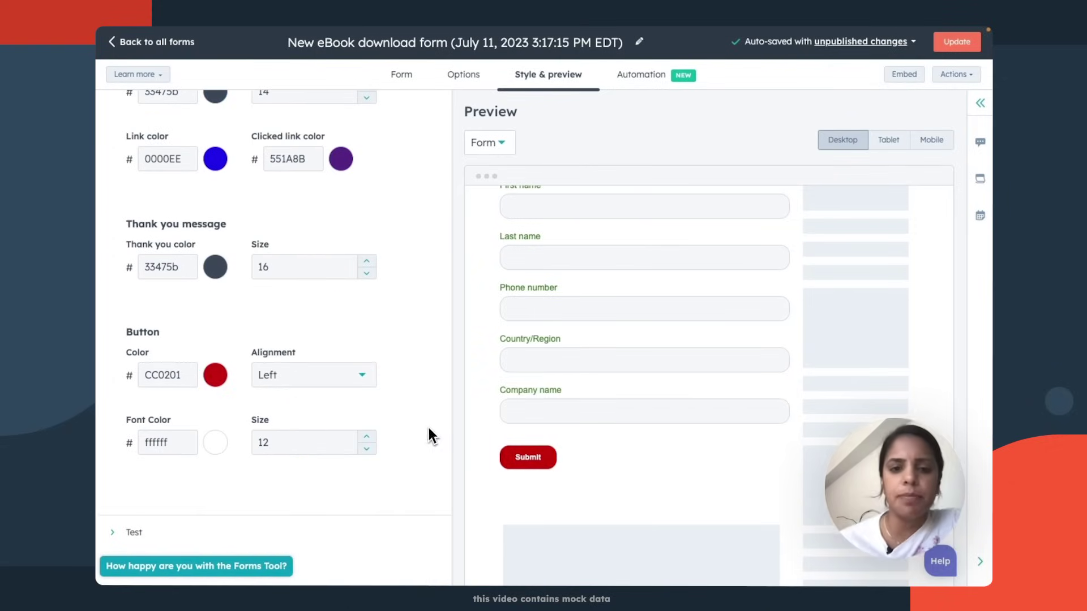
scroll(450, 443, "up", 10)
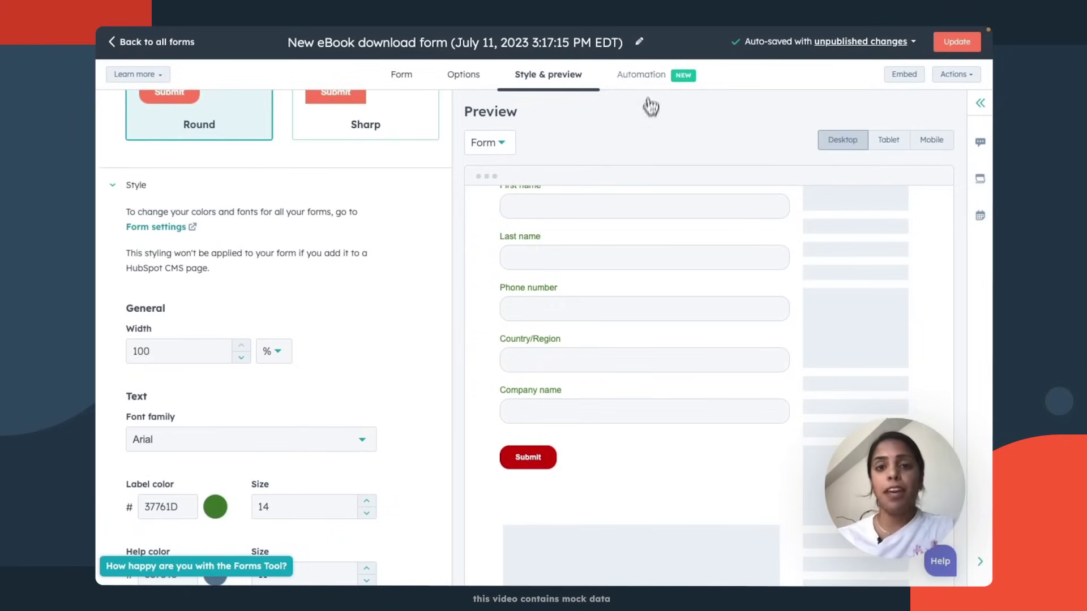
Step: Create the follow-up workflow whose Send email step sends 'Welcome to Service Hub - Low Touch #3'
left_click(645, 75)
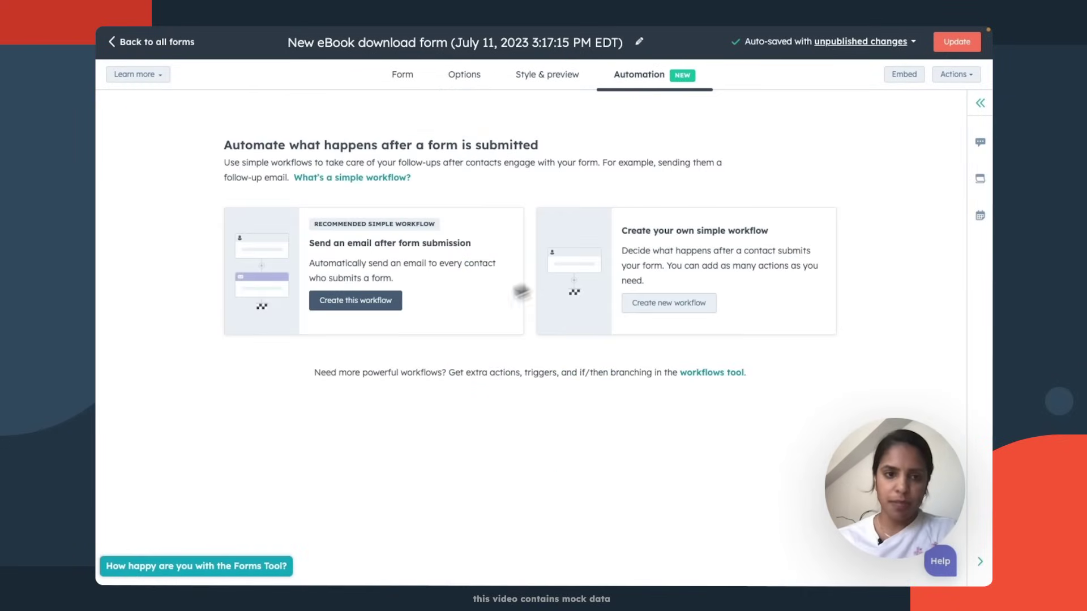
left_click(396, 310)
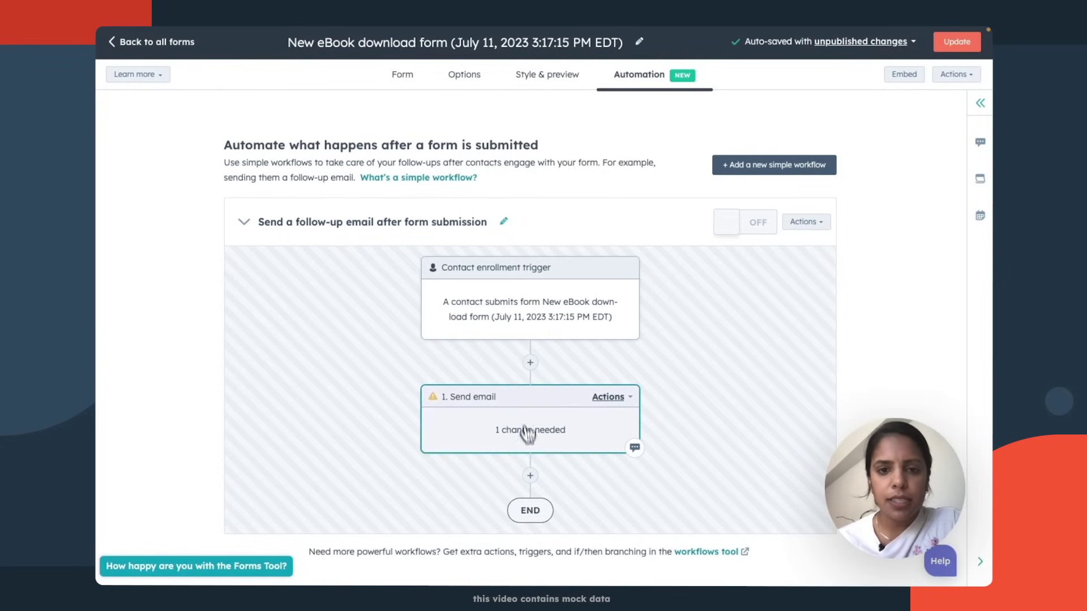
left_click(529, 434)
left_click(825, 249)
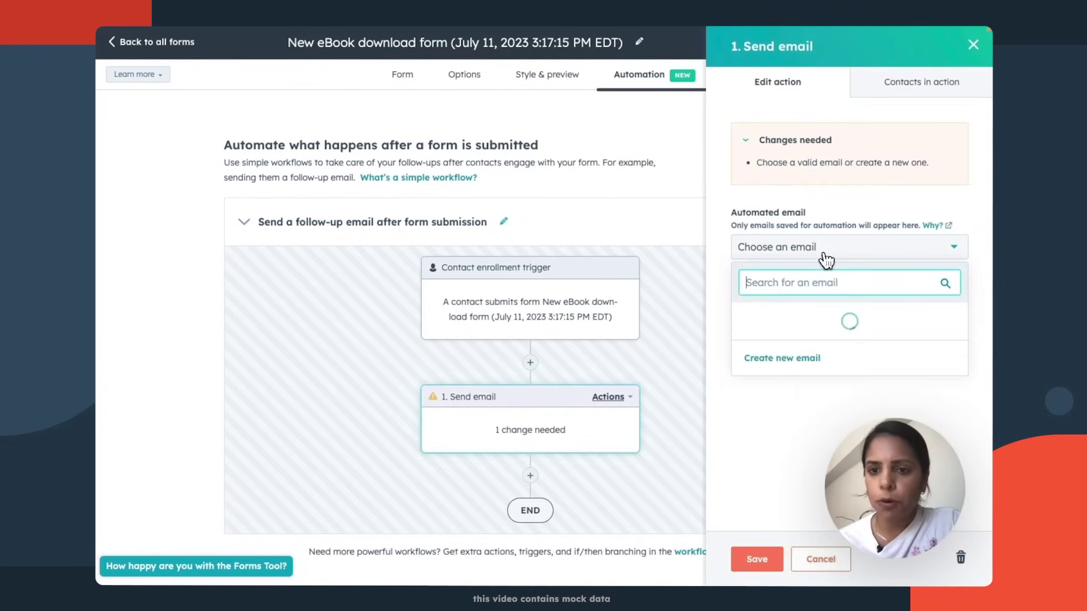
scroll(815, 368, "down", 1)
left_click(815, 367)
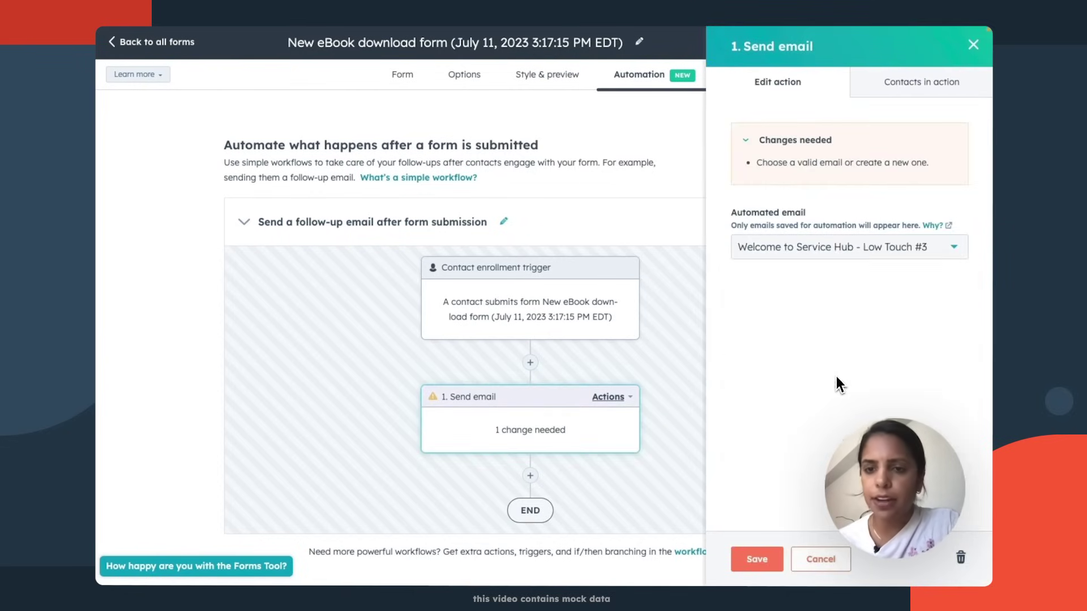
left_click(758, 559)
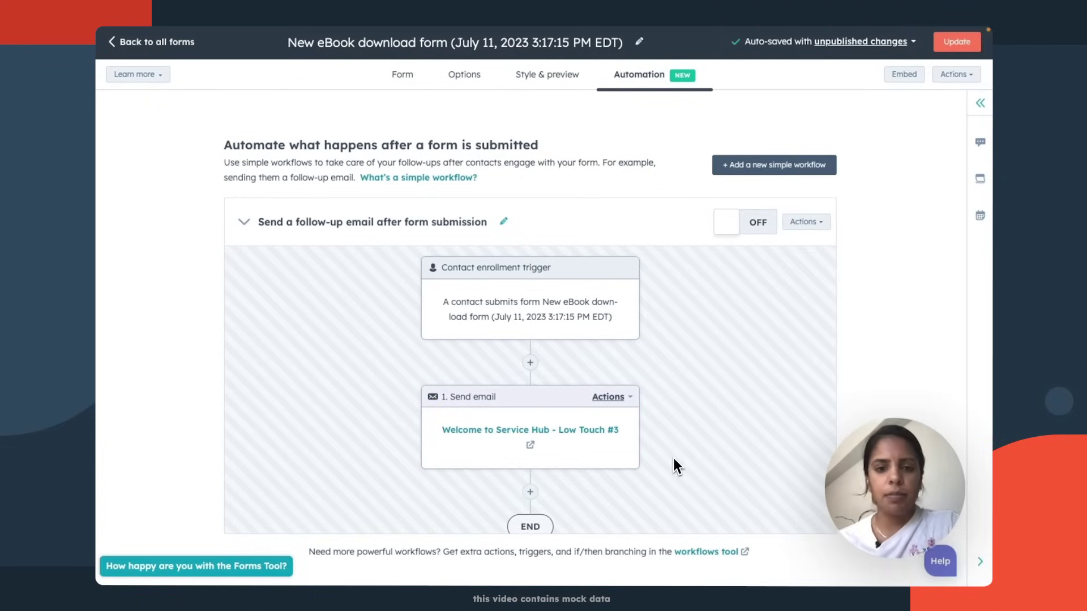
Step: Review the eBook form's changes and publish it
left_click(957, 44)
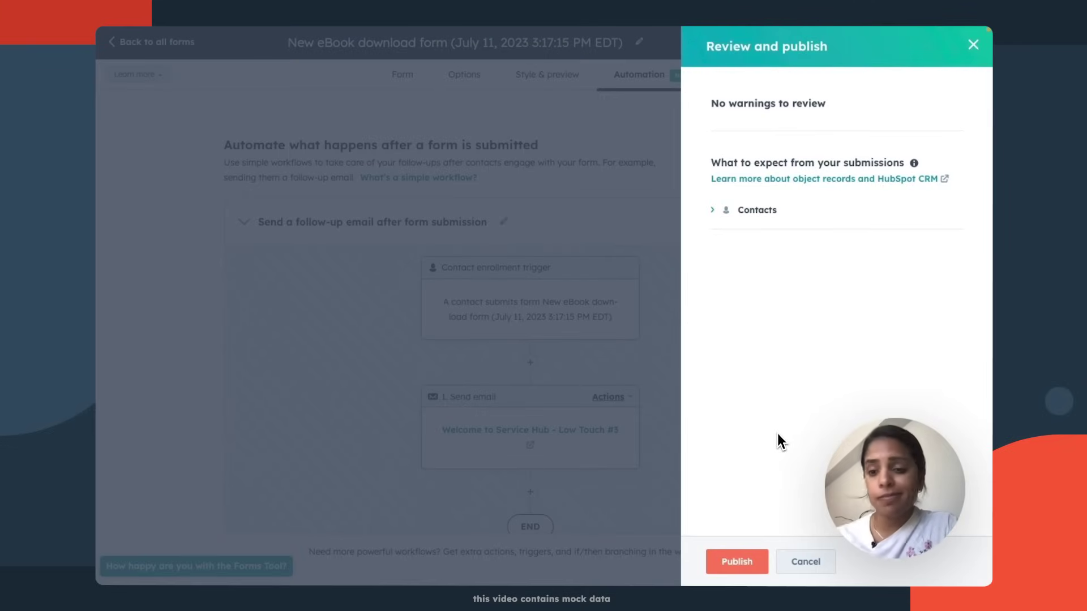
left_click(747, 566)
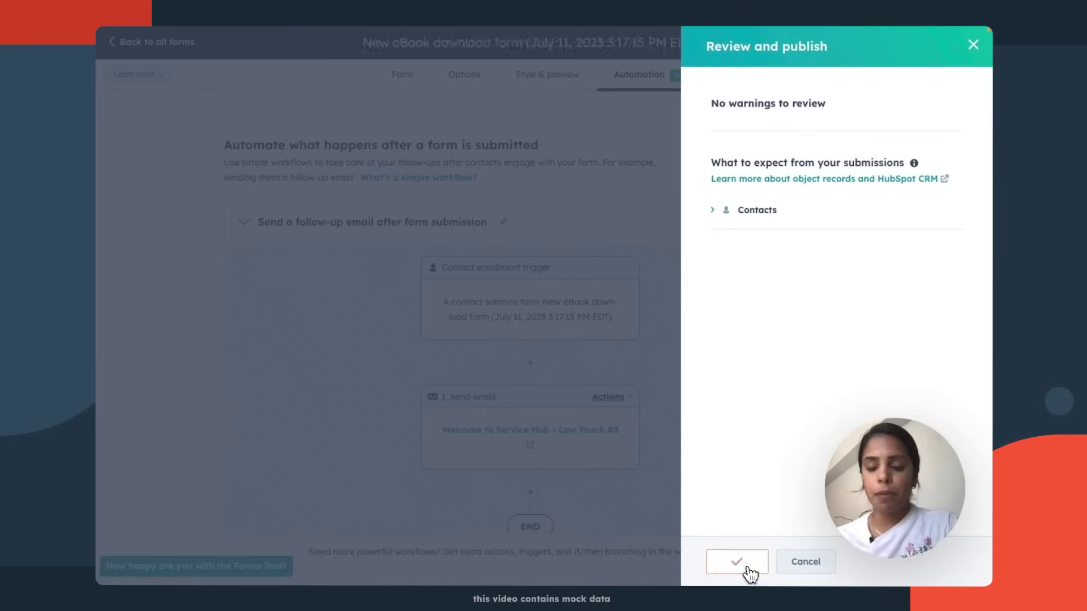